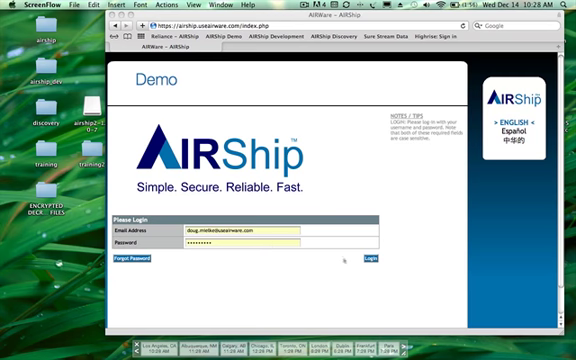
Log in to AIRShip, open Manage My Settings and start entering a new password
click(370, 258)
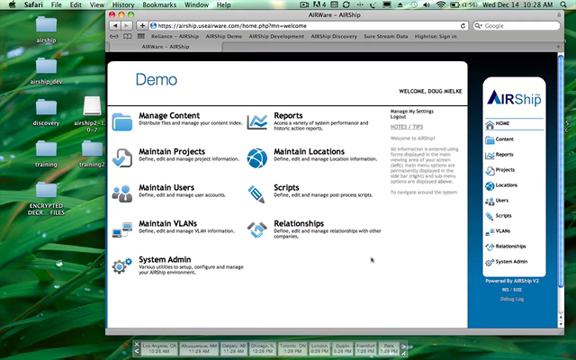
click(400, 113)
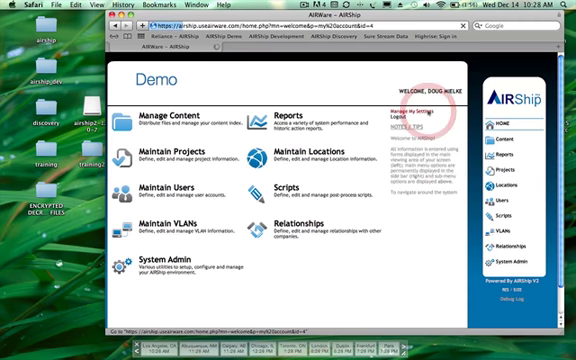
click(205, 155)
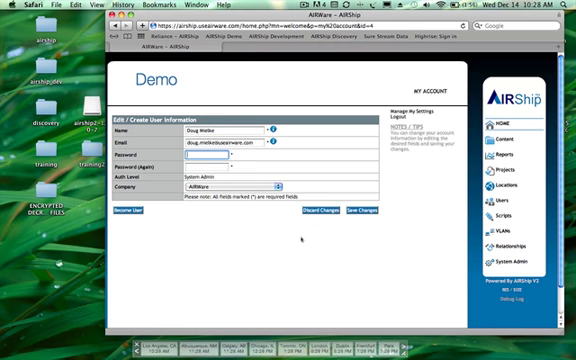
Save the new password and dismiss the 'Updated successfully' alert with OK
click(364, 210)
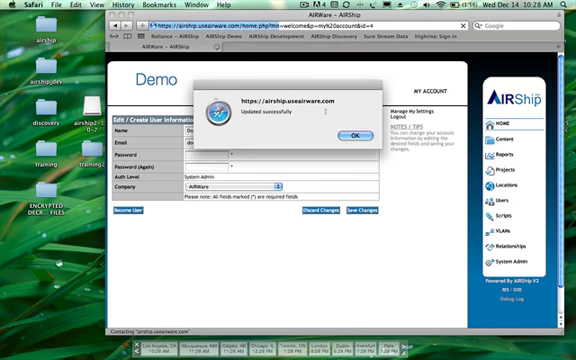
click(353, 136)
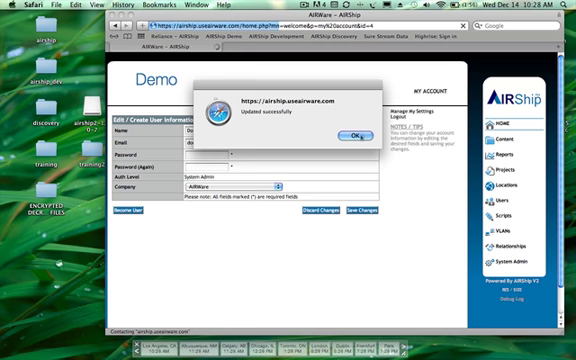